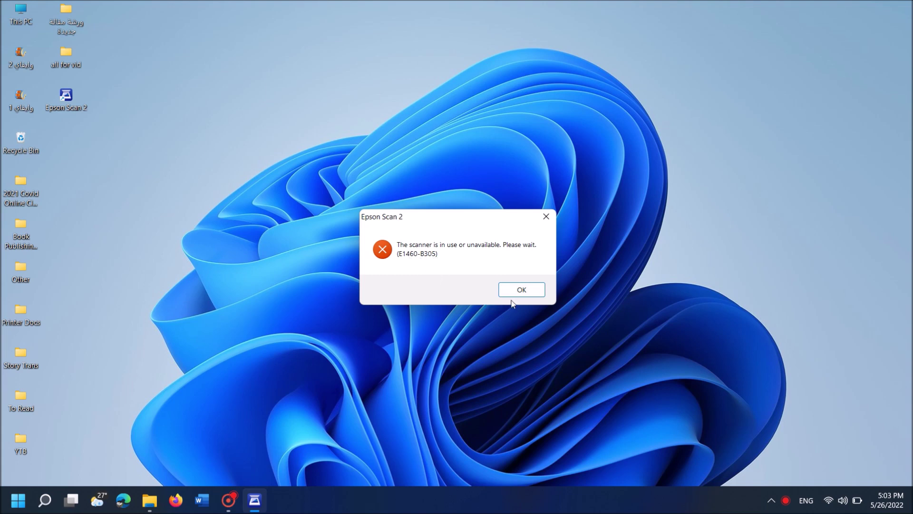
Step: Dismiss Epson Scan 2's E1460-B305 'scanner is in use or unavailable' error with OK
{"action": "left_click", "coordinate": [522, 289]}
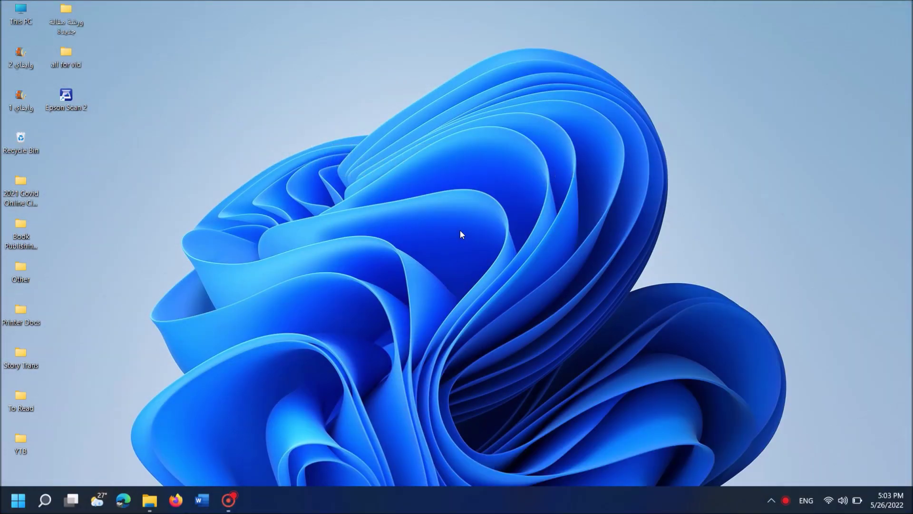
Step: Turn off Windows 8 compatibility mode in the Epson Scan 2 shortcut's properties and apply it
{"action": "right_click", "coordinate": [69, 108]}
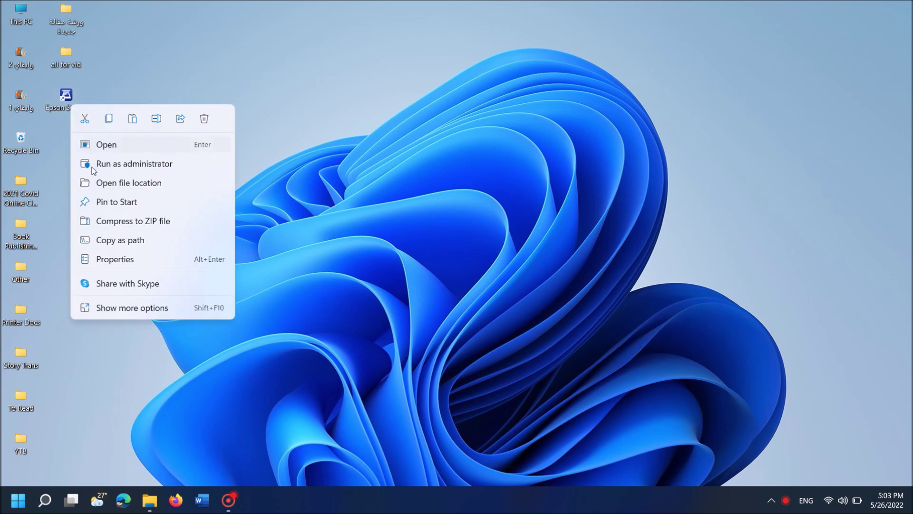
{"action": "left_click", "coordinate": [117, 263]}
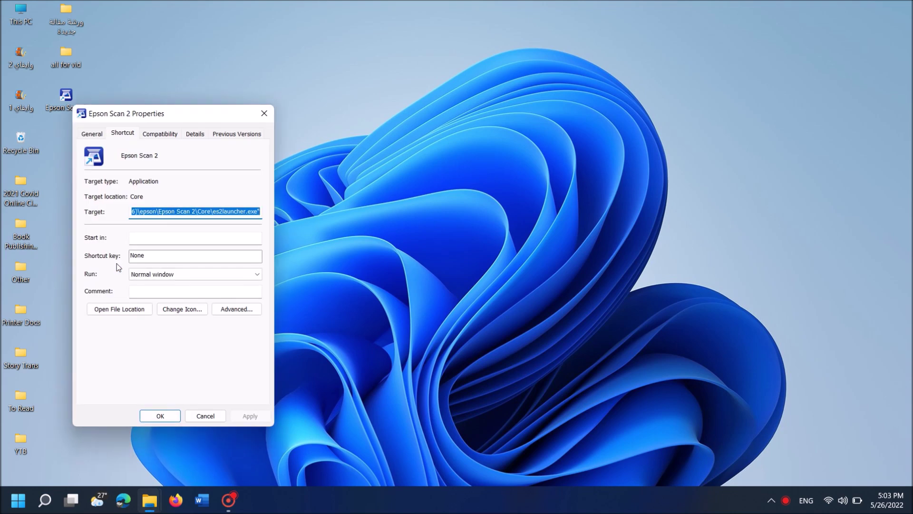
{"action": "left_click_drag", "start_coordinate": [178, 116], "coordinate": [416, 95]}
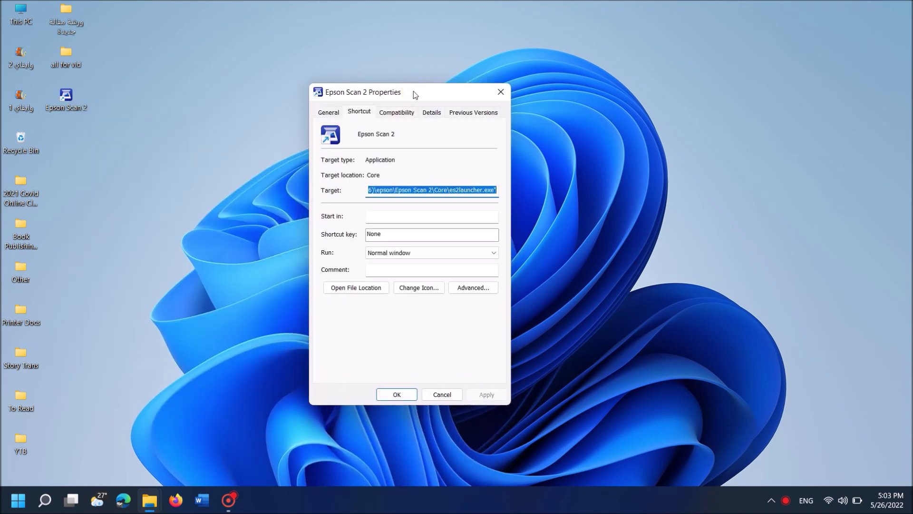
{"action": "left_click", "coordinate": [401, 117]}
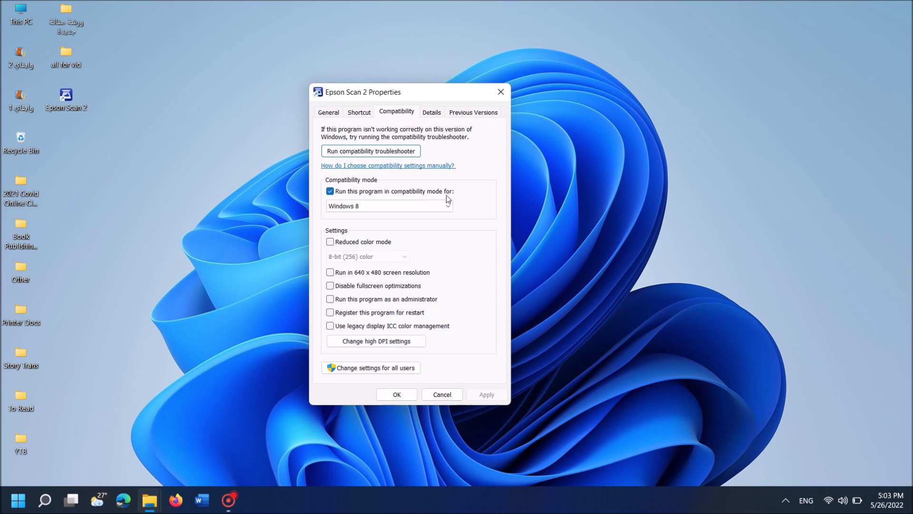
{"action": "left_click", "coordinate": [330, 192]}
{"action": "left_click", "coordinate": [487, 394]}
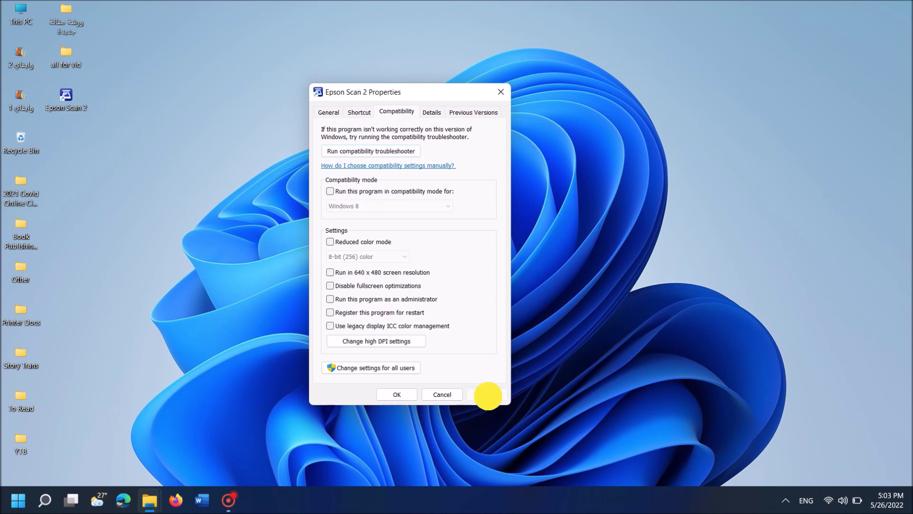
{"action": "left_click", "coordinate": [398, 395]}
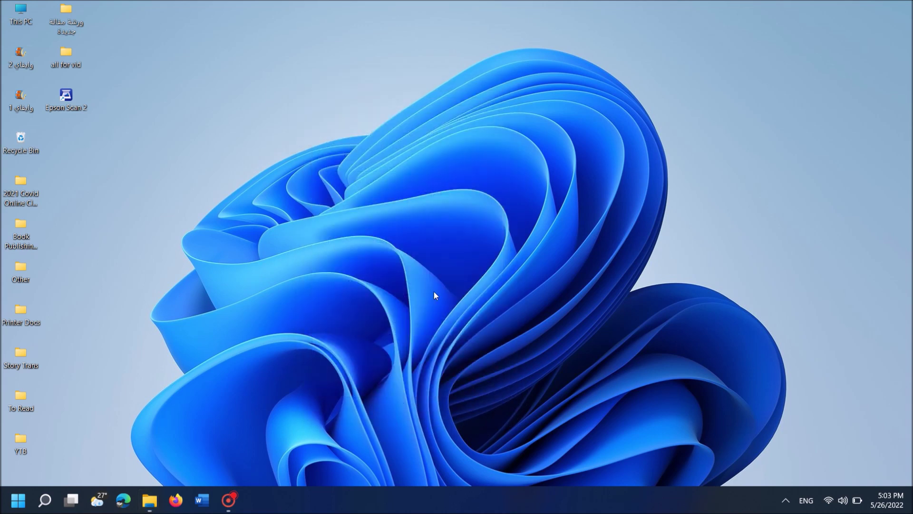
Step: Relaunch Epson Scan 2, dismiss the repeated E1460-B305 error, and bring up the system tools quick menu
{"action": "double_click", "coordinate": [66, 96]}
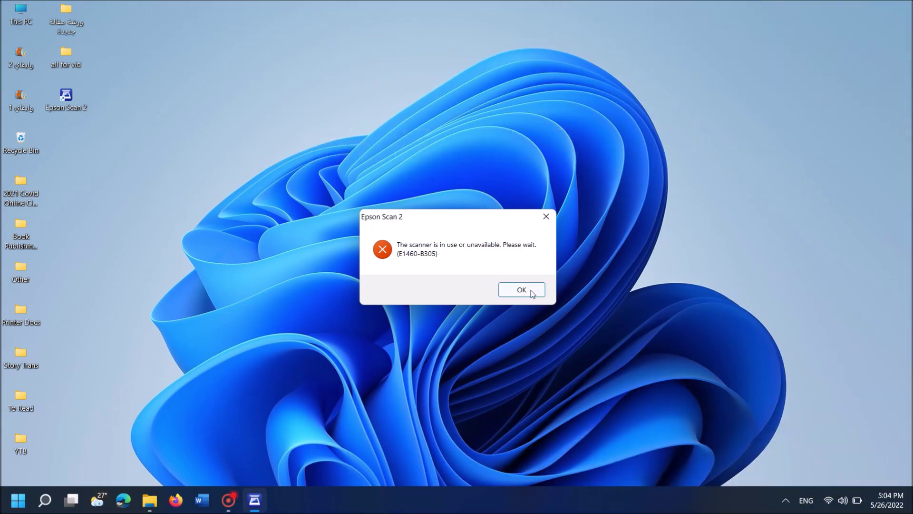
{"action": "left_click", "coordinate": [522, 290]}
{"action": "left_click", "coordinate": [19, 510]}
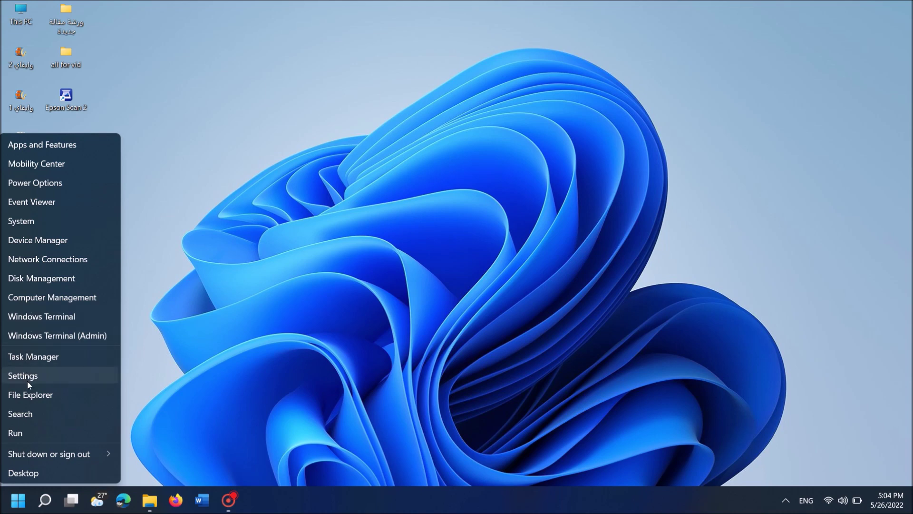
Step: Run services.msc and scroll down to the Windows Image Acquisition (WIA) service
{"action": "left_click", "coordinate": [19, 437]}
{"action": "type", "text": "se"}
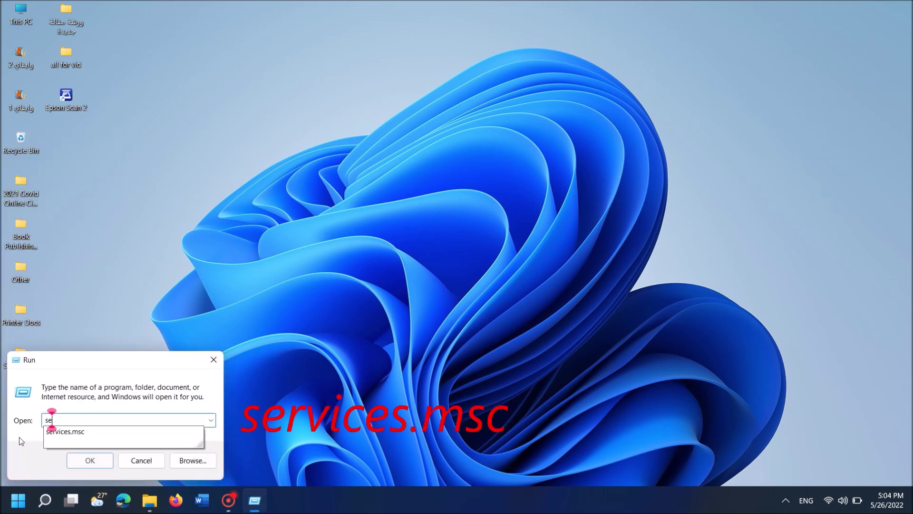
{"action": "type", "text": "rvices."}
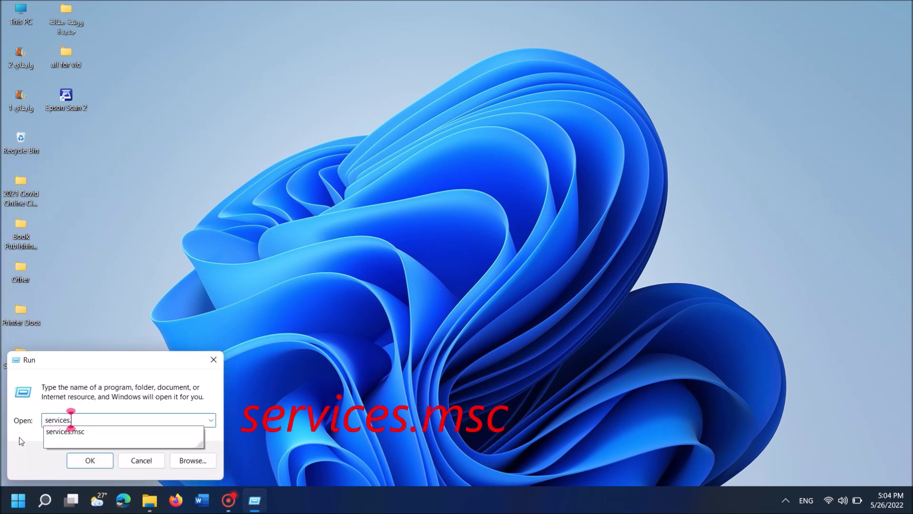
{"action": "type", "text": "msc"}
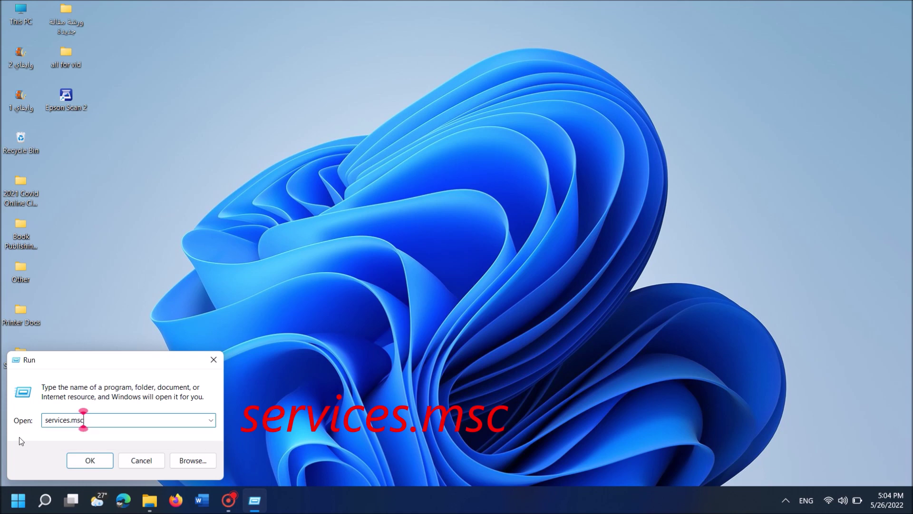
{"action": "left_click", "coordinate": [86, 461]}
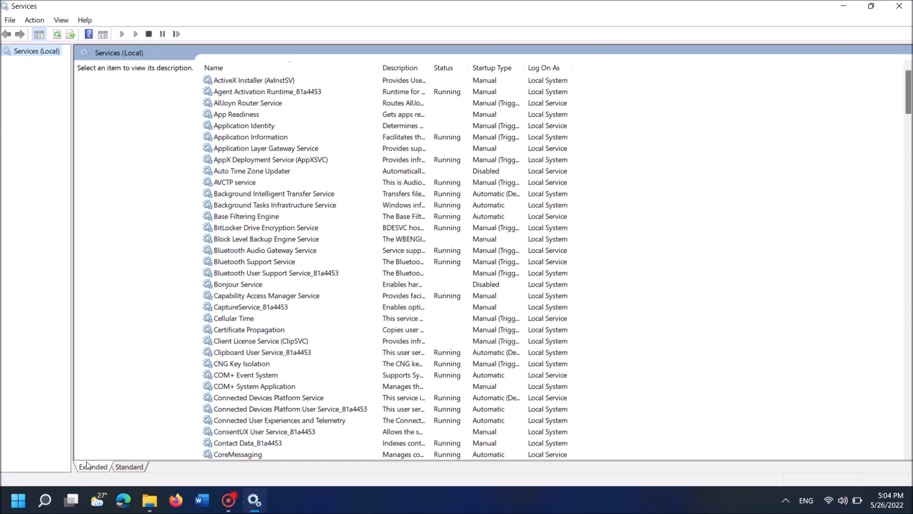
{"action": "scroll", "coordinate": [315, 232], "scroll_direction": "down", "scroll_amount": 20}
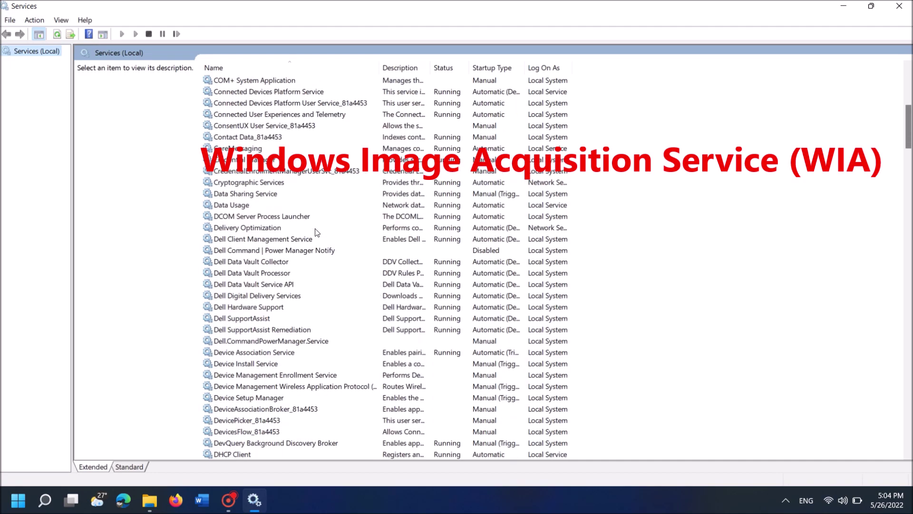
{"action": "scroll", "coordinate": [315, 232], "scroll_direction": "down", "scroll_amount": 20}
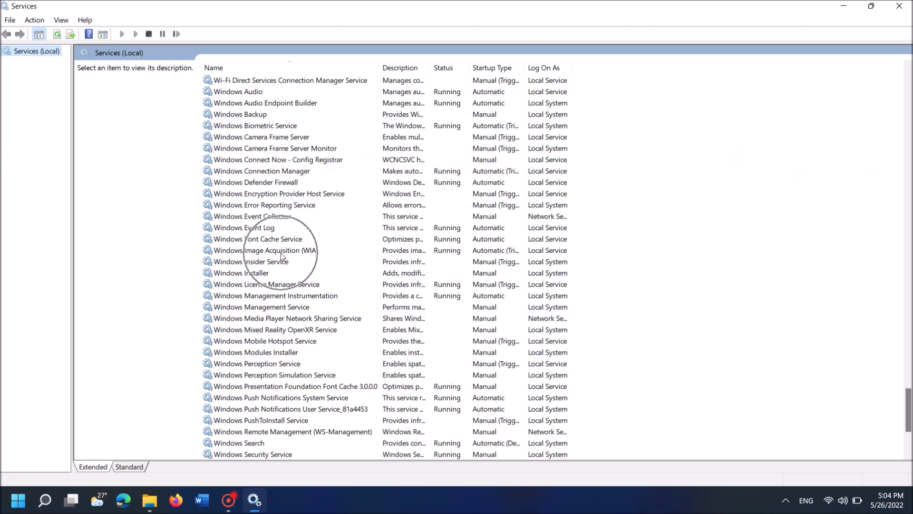
Step: Open the Windows Image Acquisition (WIA) service's properties and stop the running service
{"action": "left_click", "coordinate": [280, 251]}
{"action": "double_click", "coordinate": [281, 251]}
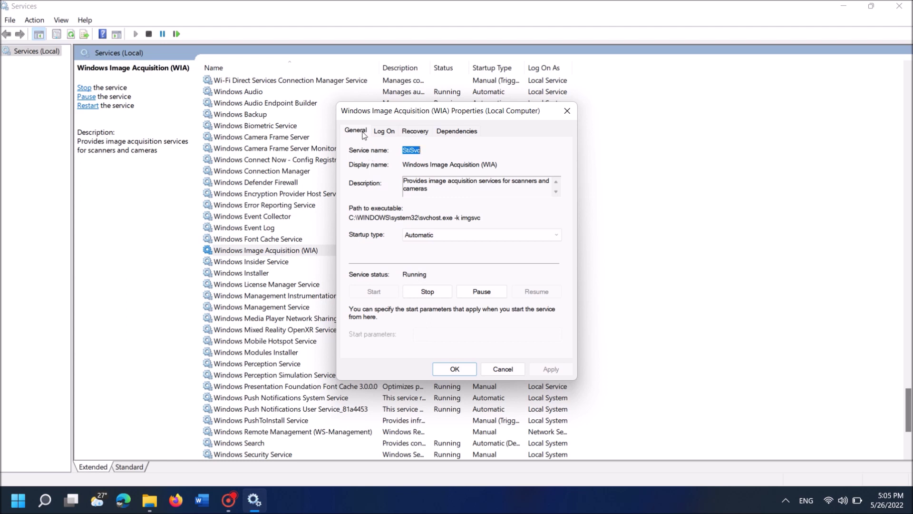
{"action": "scroll", "coordinate": [427, 235], "scroll_direction": "down", "scroll_amount": 1}
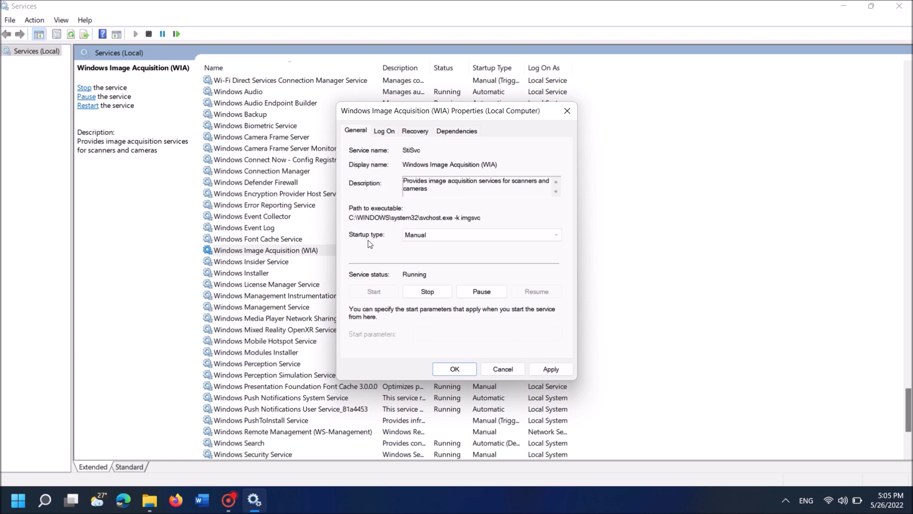
{"action": "left_click", "coordinate": [436, 293]}
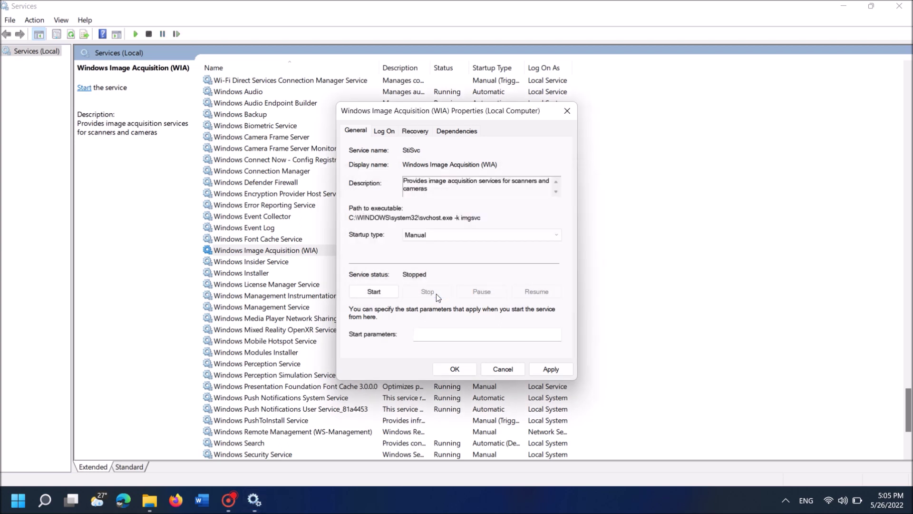
Step: Set WIA startup type to Automatic, start the service, and close Services
{"action": "left_click", "coordinate": [441, 234]}
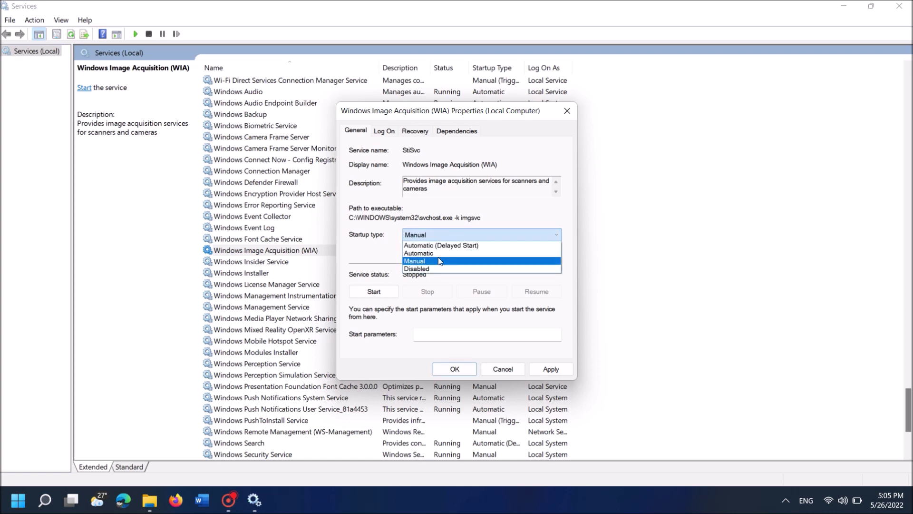
{"action": "left_click", "coordinate": [438, 252]}
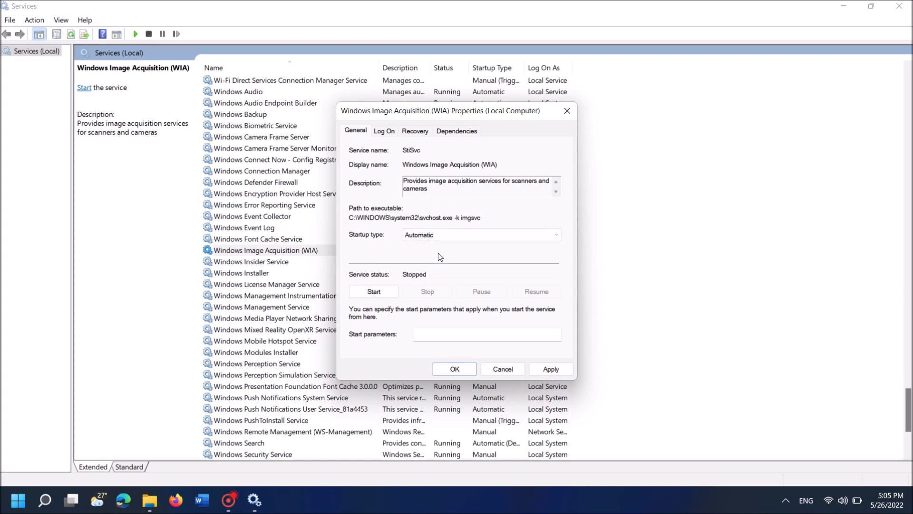
{"action": "left_click", "coordinate": [551, 370]}
{"action": "left_click", "coordinate": [382, 295]}
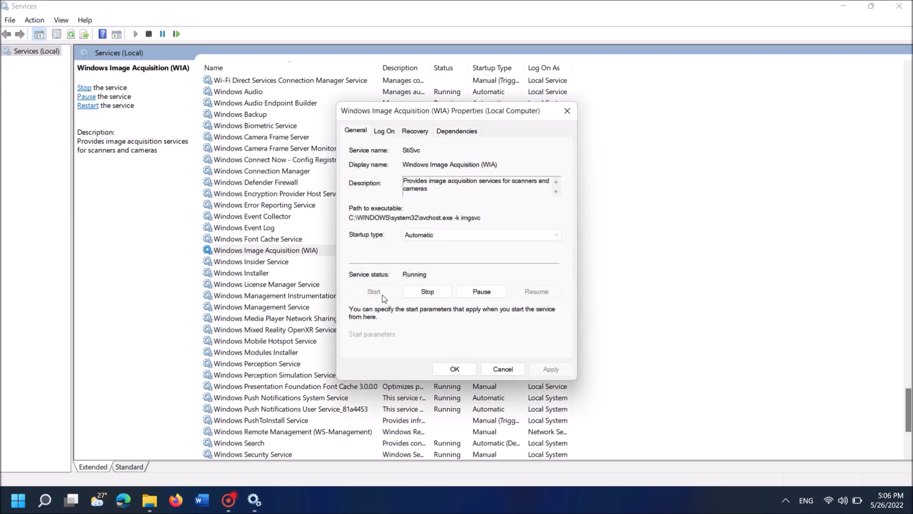
{"action": "left_click", "coordinate": [451, 374]}
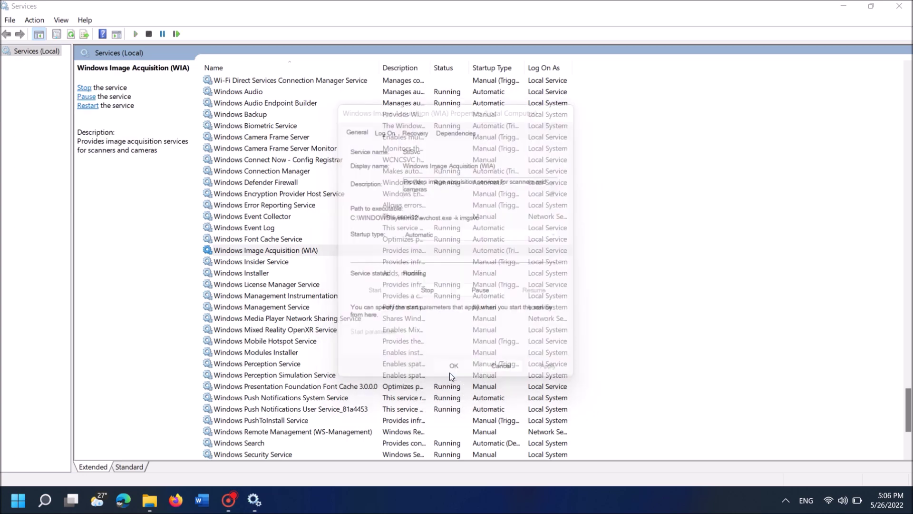
{"action": "left_click", "coordinate": [907, 5]}
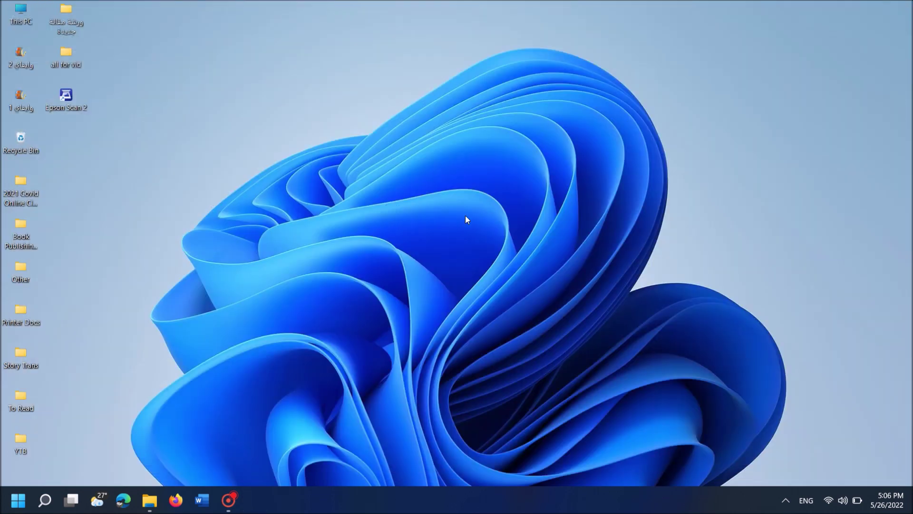
Step: Retest Epson Scan 2, then start Update driver for EPSON L3150 Series under Imaging devices
{"action": "double_click", "coordinate": [59, 95]}
{"action": "right_click", "coordinate": [13, 499]}
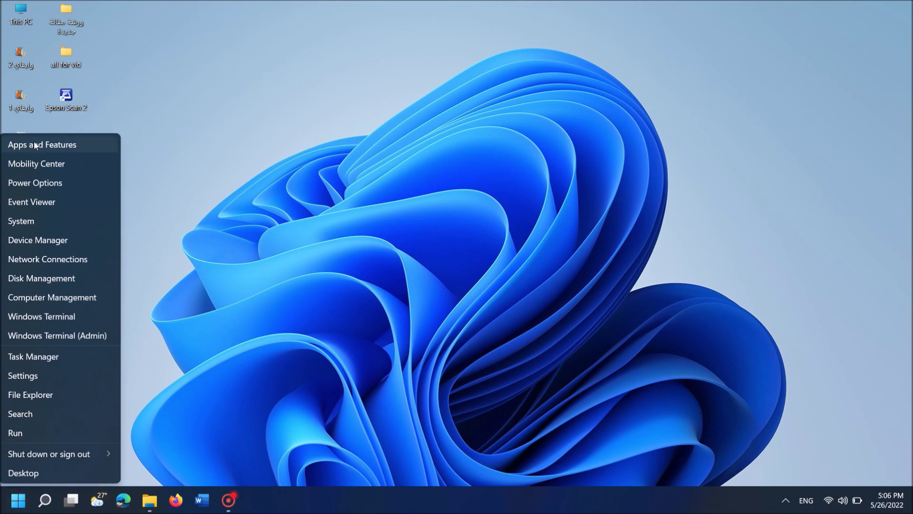
{"action": "left_click", "coordinate": [29, 242]}
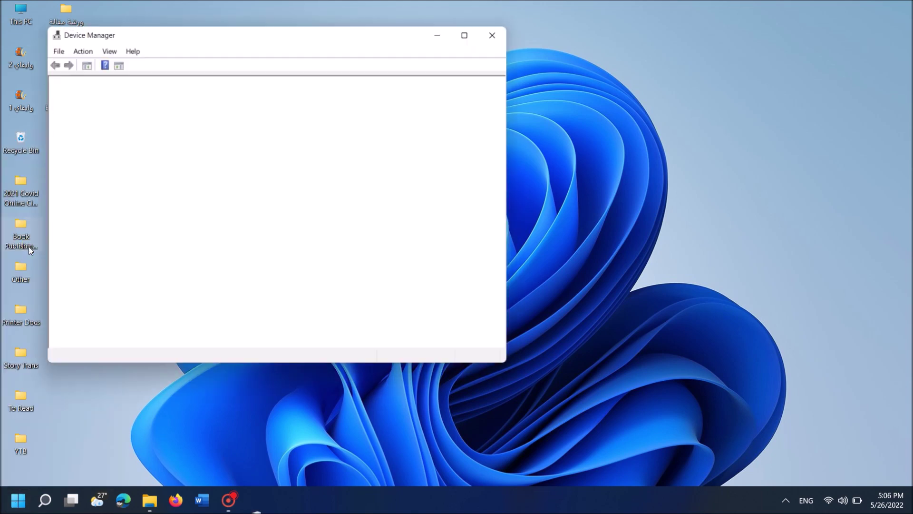
{"action": "left_click_drag", "start_coordinate": [189, 40], "coordinate": [381, 66]}
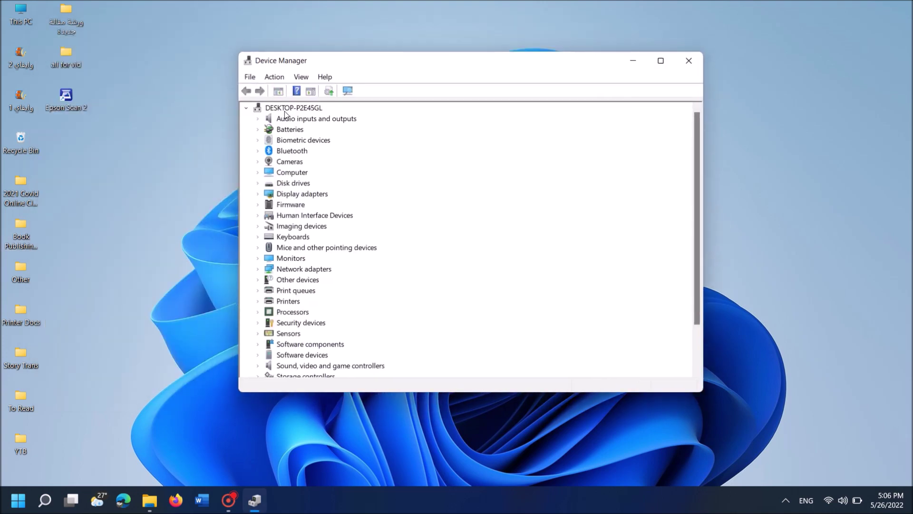
{"action": "left_click", "coordinate": [258, 227]}
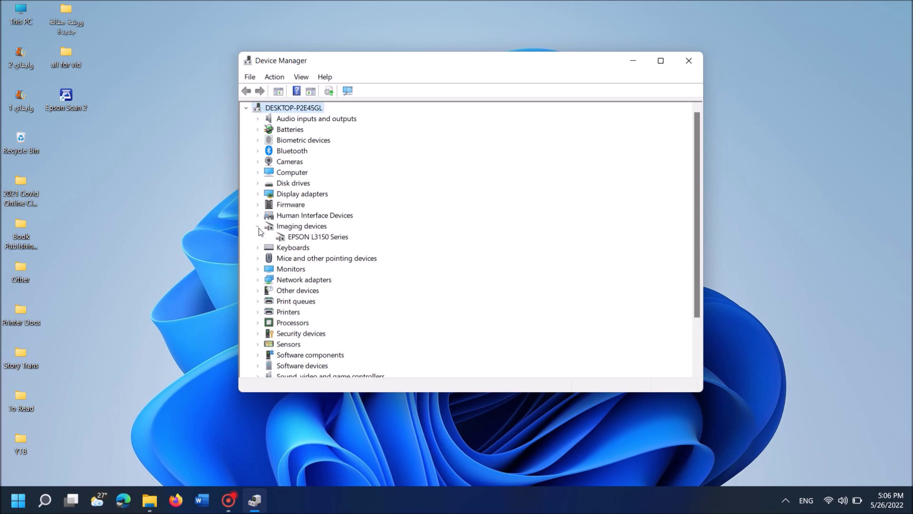
{"action": "right_click", "coordinate": [331, 241]}
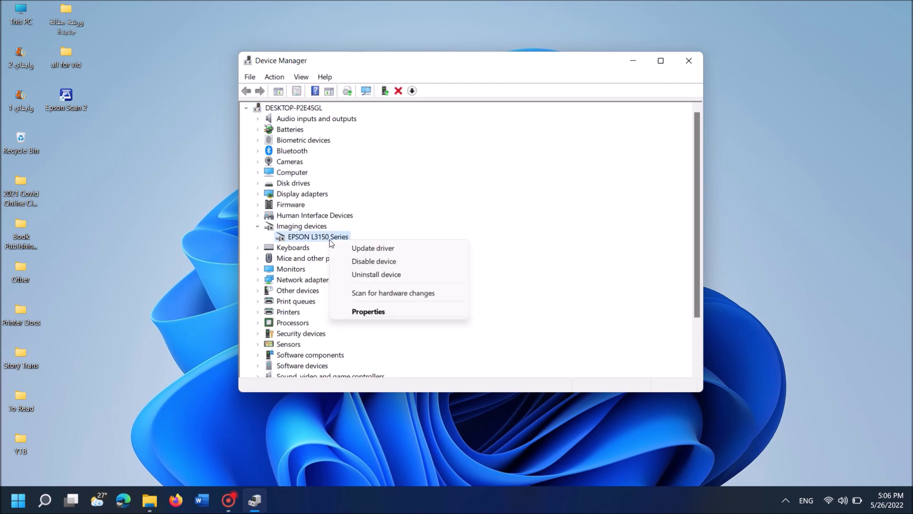
{"action": "left_click", "coordinate": [376, 248]}
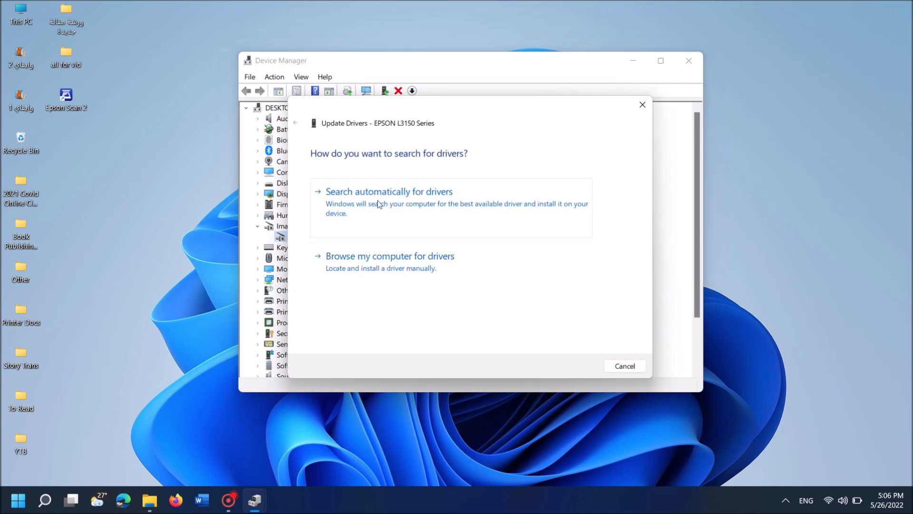
Step: Install the EPSON L3150 Series driver by picking it from the computer's available drivers list
{"action": "left_click", "coordinate": [418, 197]}
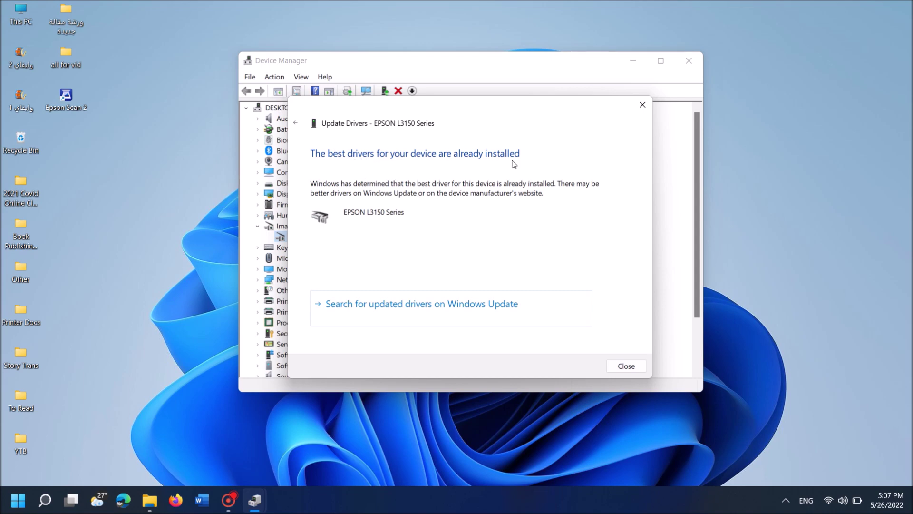
{"action": "left_click", "coordinate": [295, 122]}
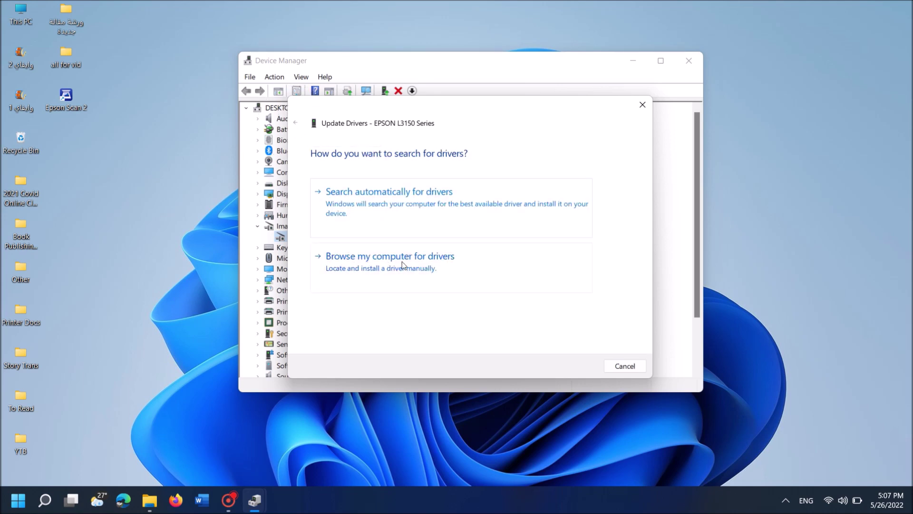
{"action": "left_click", "coordinate": [431, 260]}
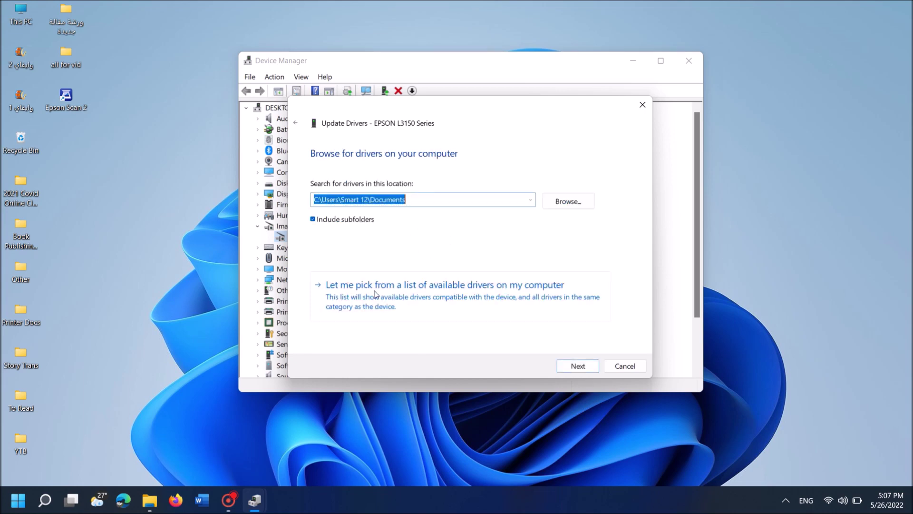
{"action": "left_click", "coordinate": [492, 299]}
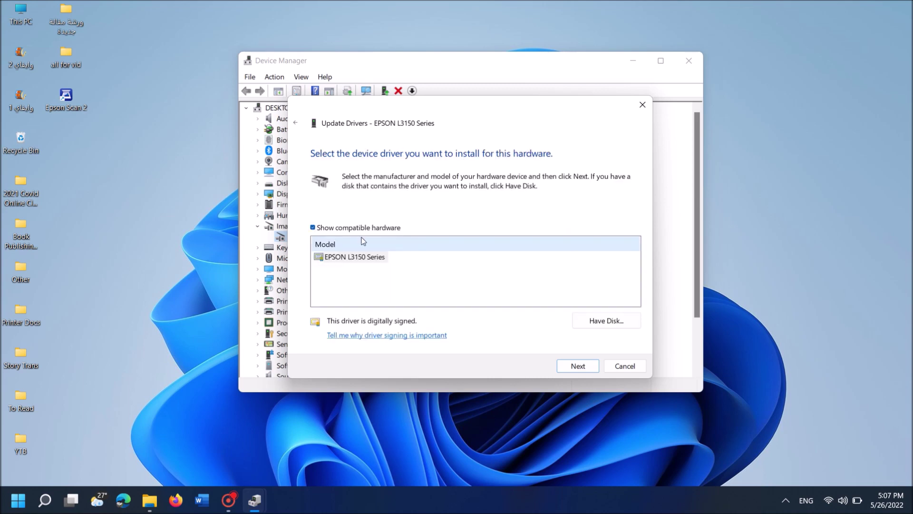
{"action": "left_click", "coordinate": [339, 260]}
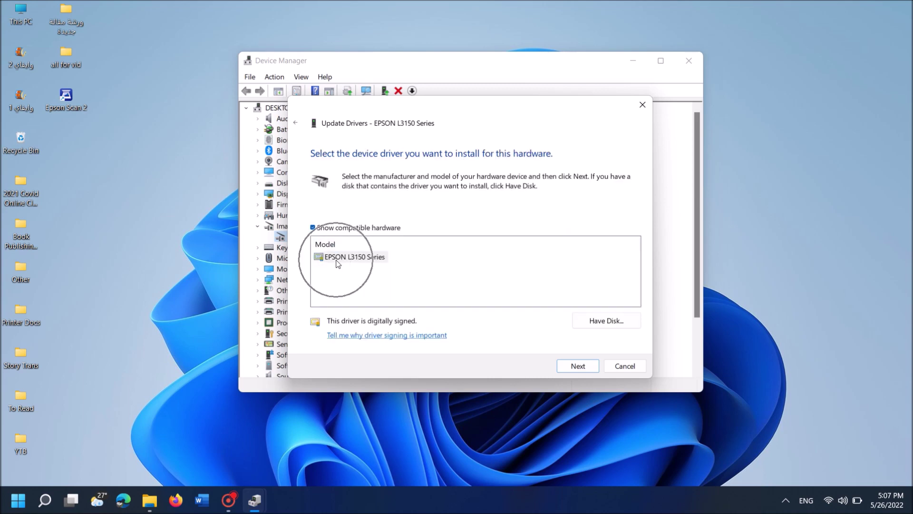
{"action": "left_click", "coordinate": [571, 365]}
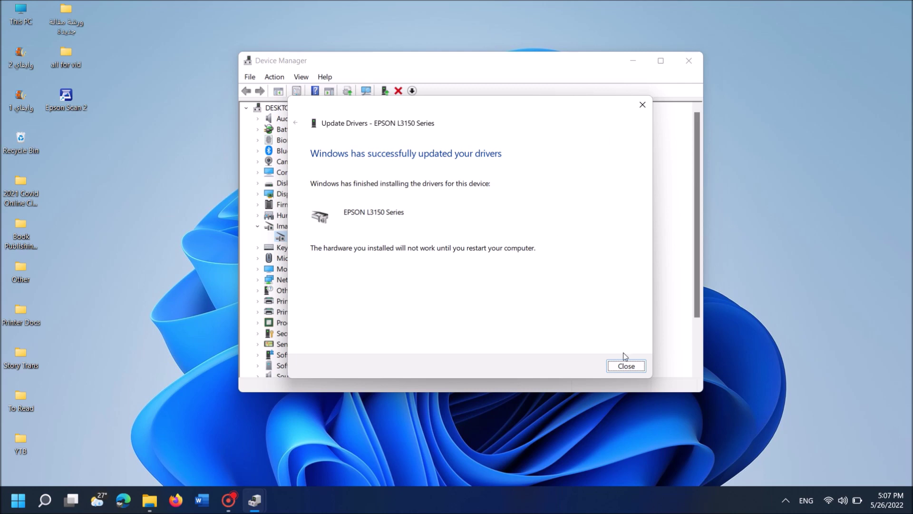
{"action": "left_click", "coordinate": [625, 365]}
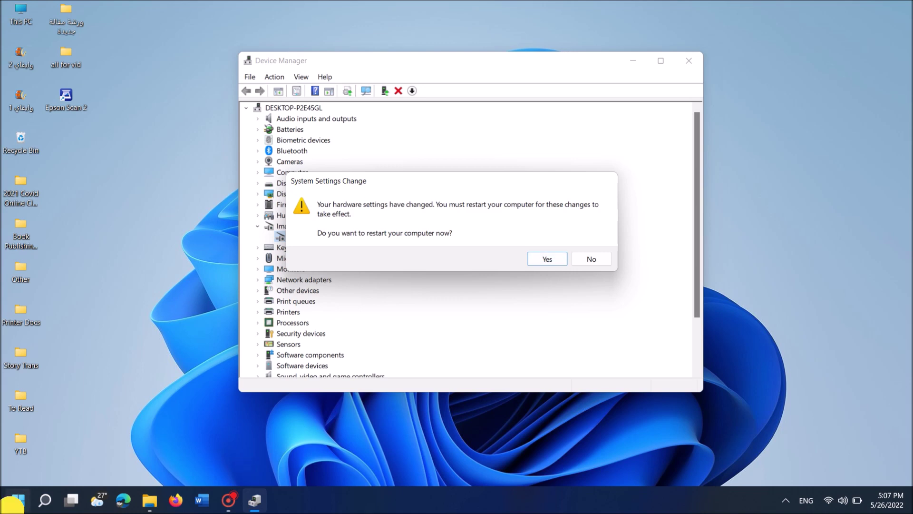
Step: Restart Windows from the Start menu power options and relaunch Epson Scan 2 from the desktop
{"action": "left_click", "coordinate": [18, 500]}
{"action": "left_click", "coordinate": [344, 460]}
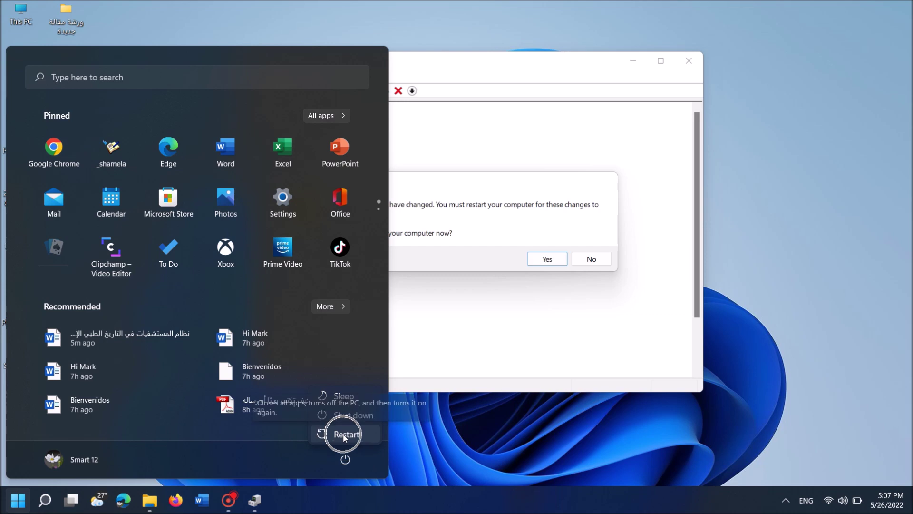
{"action": "left_click", "coordinate": [490, 437]}
{"action": "left_click", "coordinate": [490, 438]}
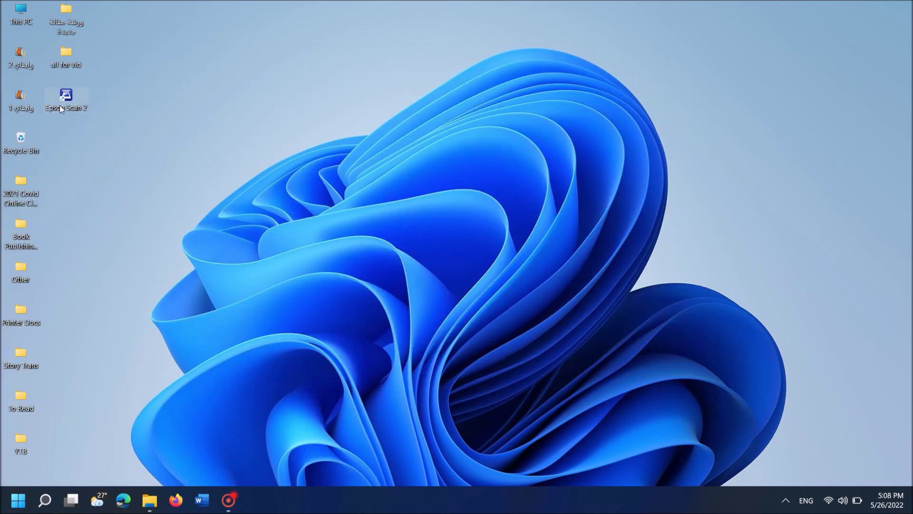
{"action": "double_click", "coordinate": [62, 106]}
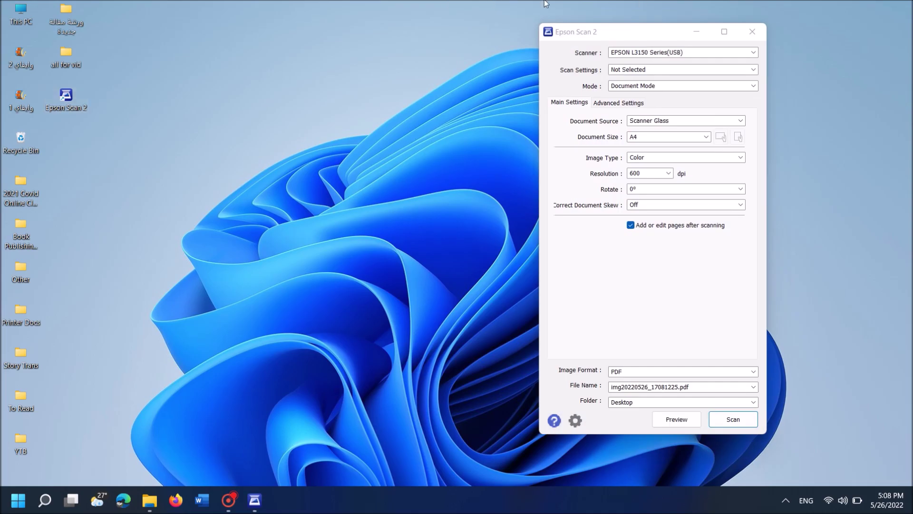